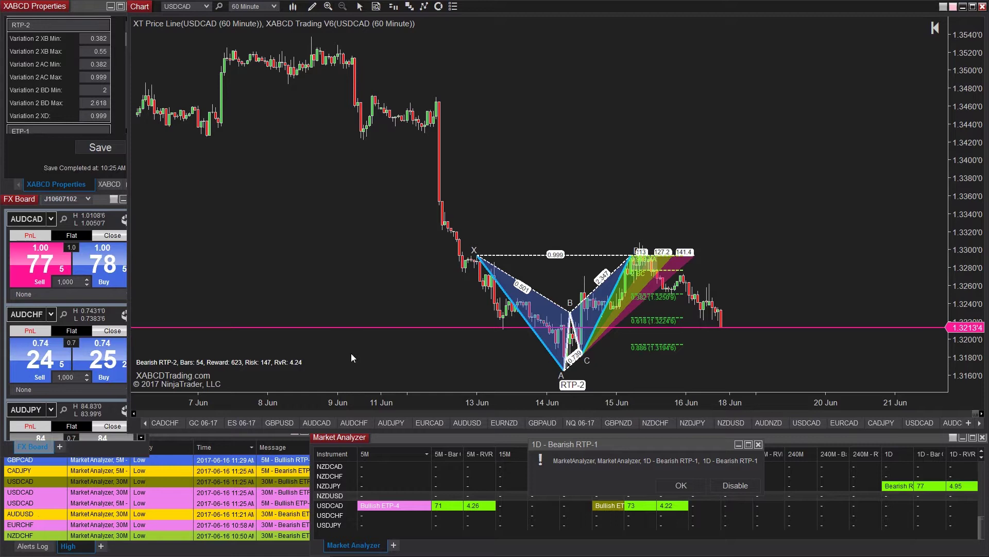
- Widen the chart bars and pan back to the 6–8 June dates
drag(360, 397, 264, 380)
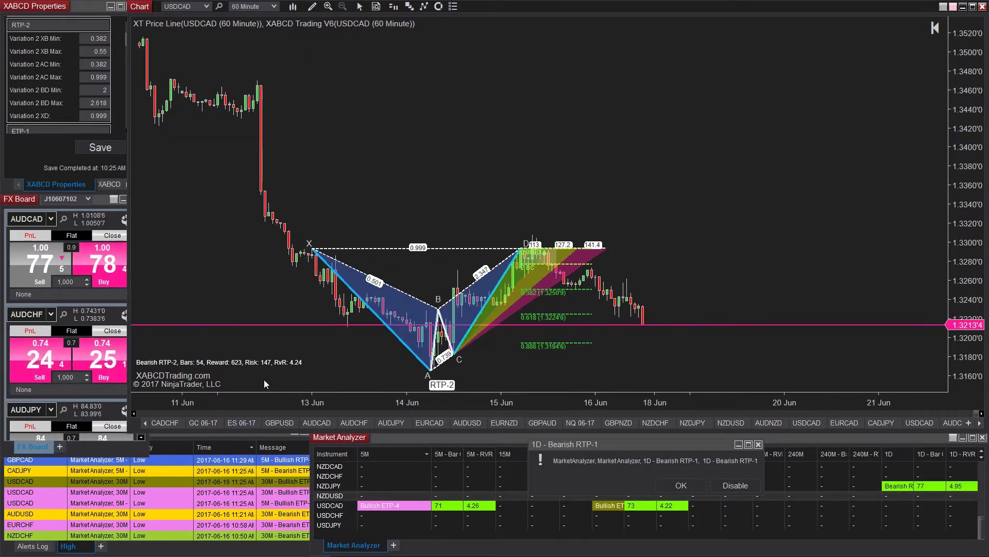
drag(210, 308, 329, 323)
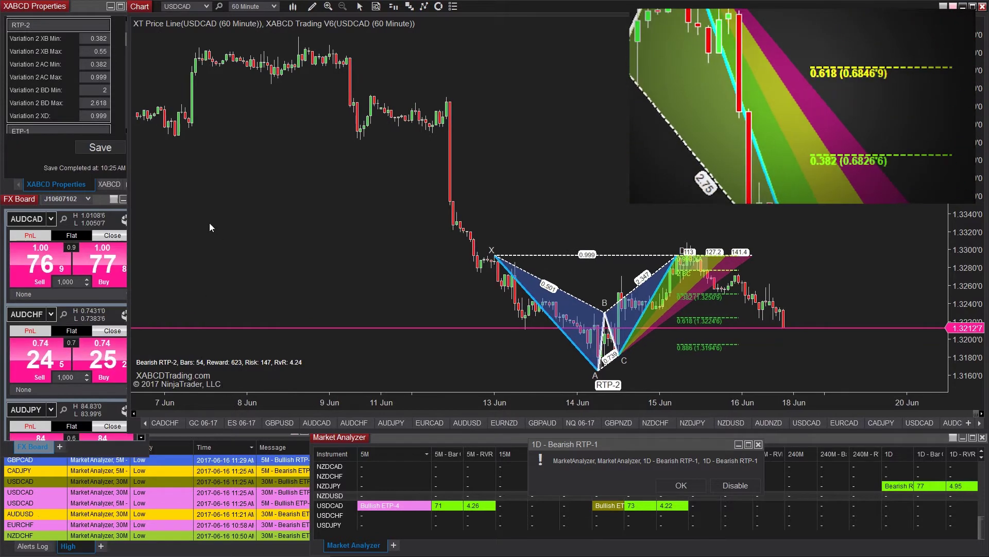
drag(209, 223, 279, 227)
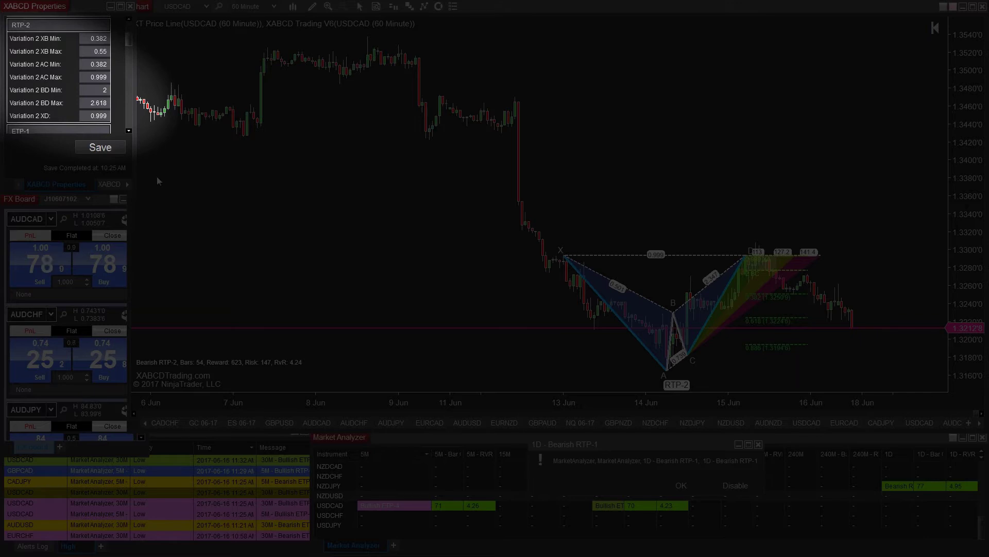
- Bring the FX Board, Alerts Log and Market Analyzer forward, then dismiss the 1D Bearish RTP-1 alert
click(99, 207)
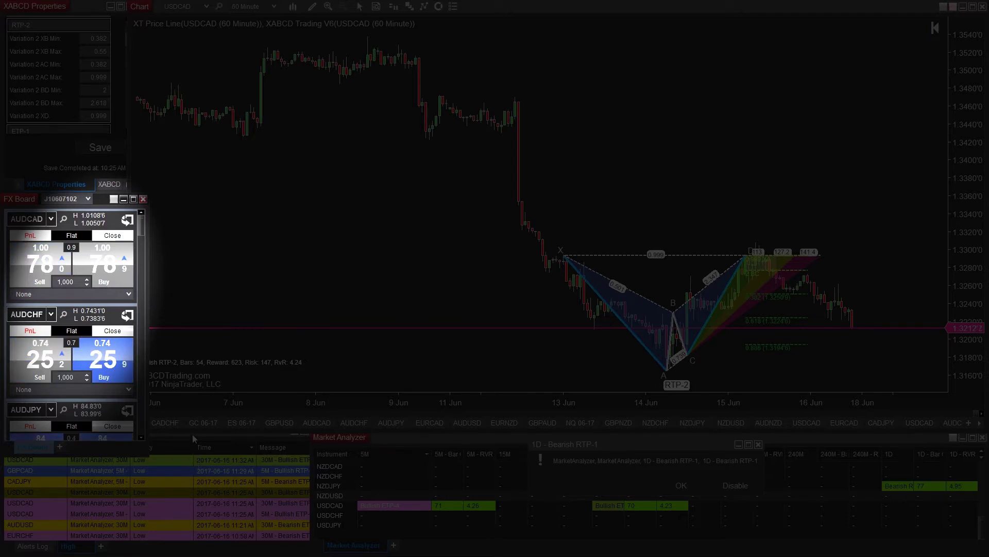
click(197, 458)
click(208, 438)
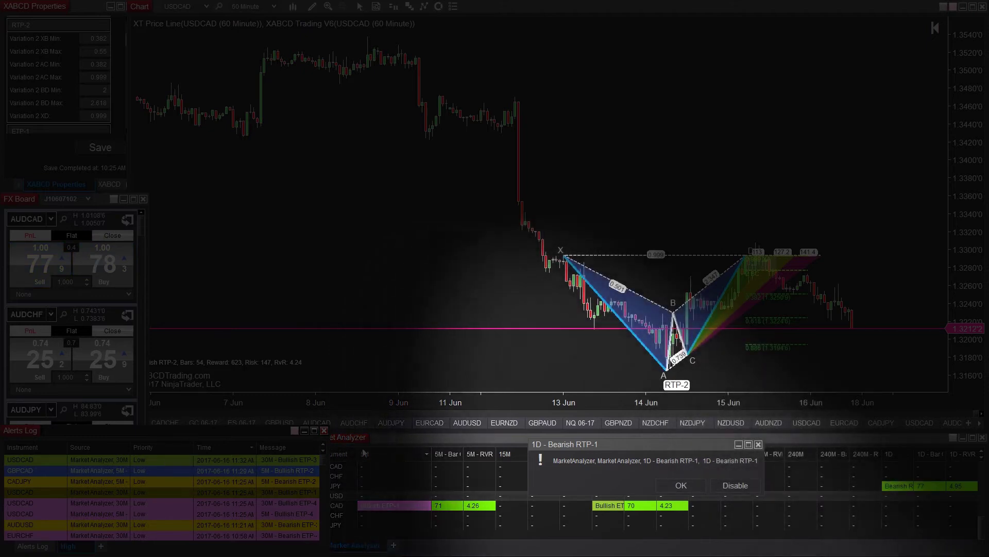
click(465, 437)
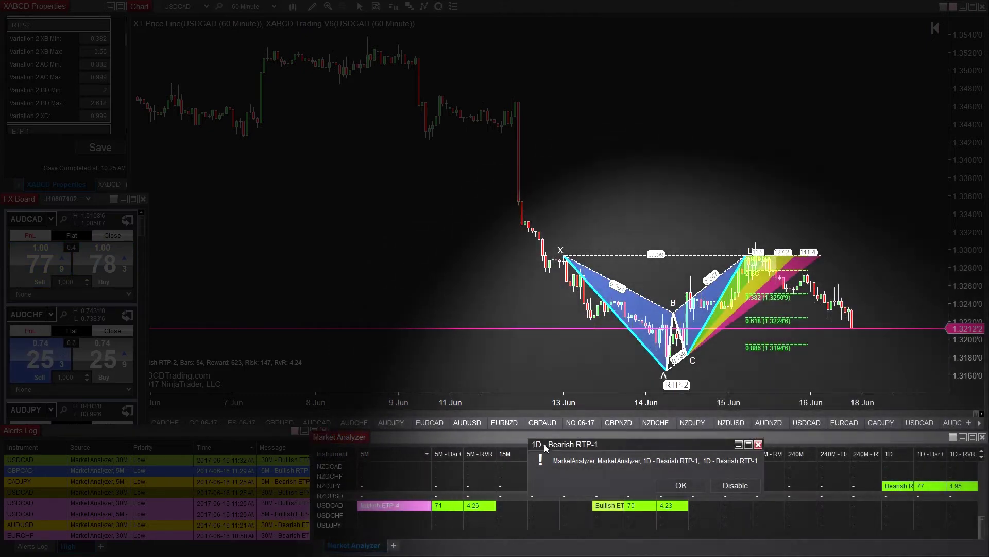
drag(557, 455, 471, 421)
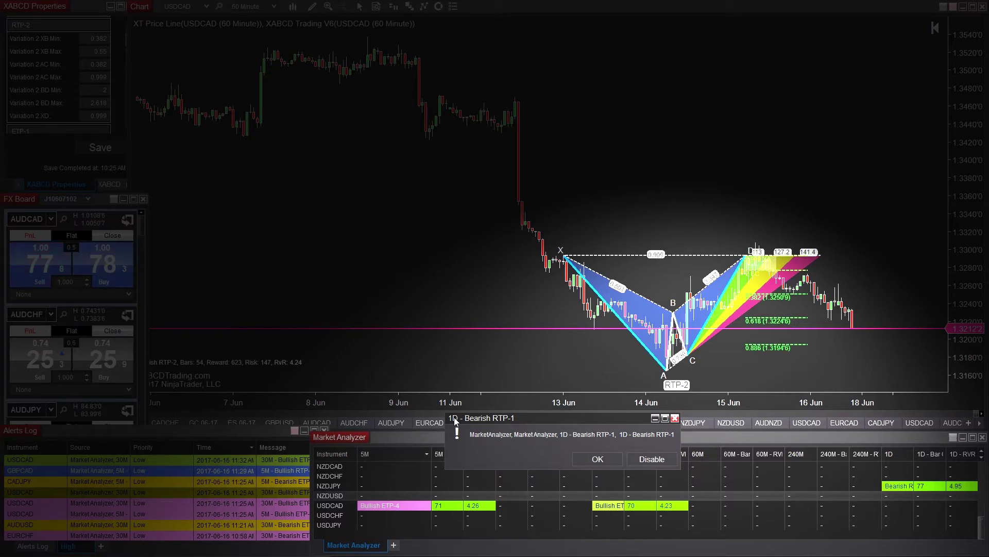
drag(453, 417, 421, 398)
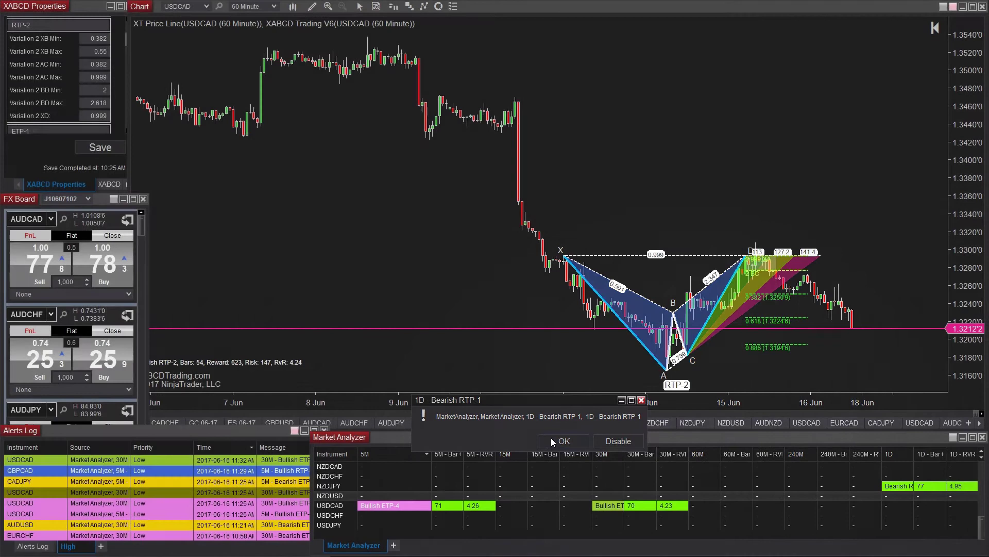
click(562, 442)
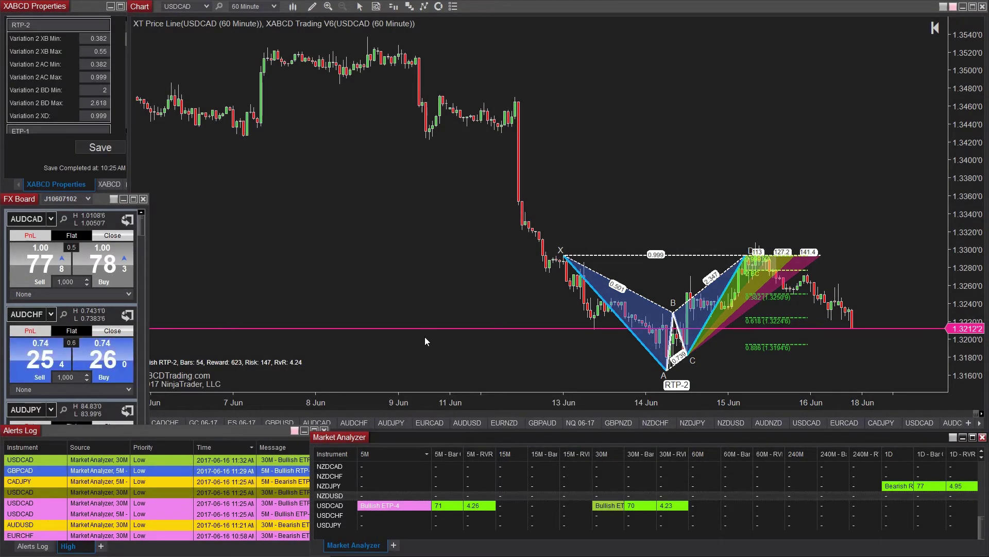
- Compress the USDCAD 60-minute chart's time axis and pan back through the April–June history
click(468, 286)
scroll(453, 291, down, 5)
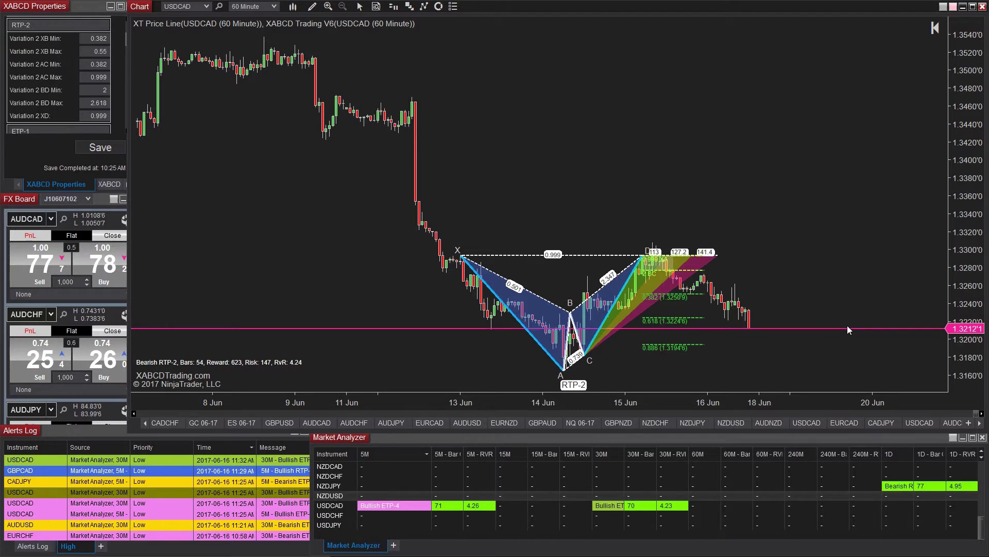
click(87, 10)
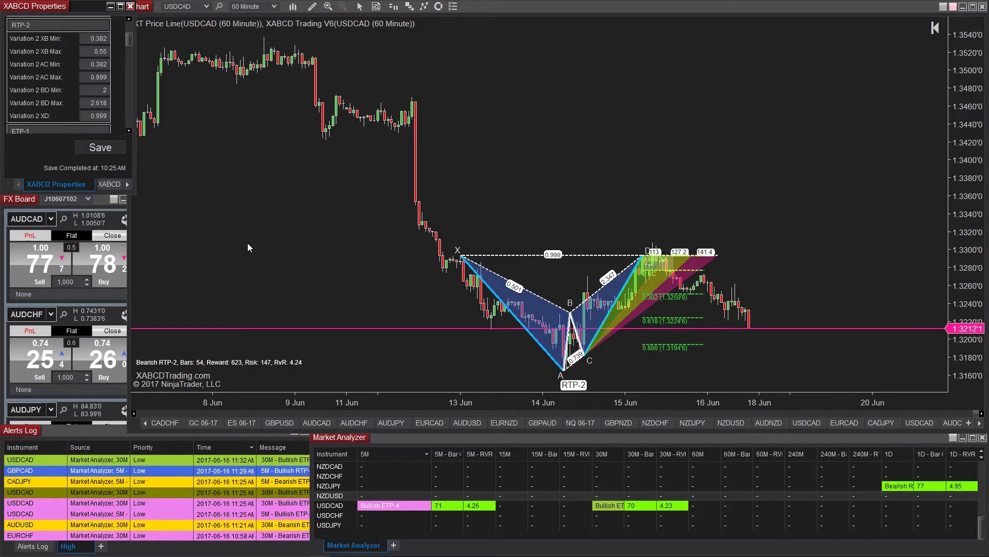
drag(277, 394, 444, 395)
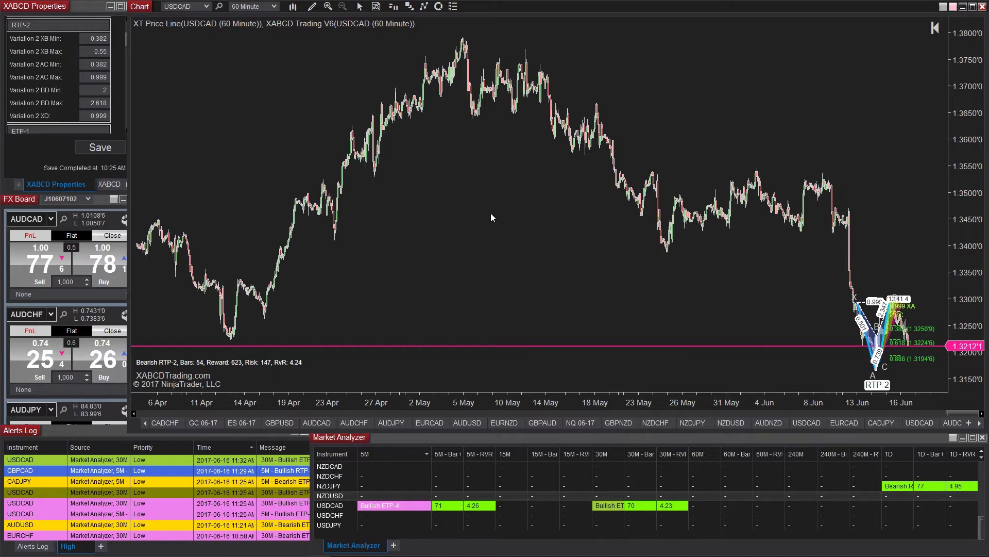
drag(504, 202, 454, 227)
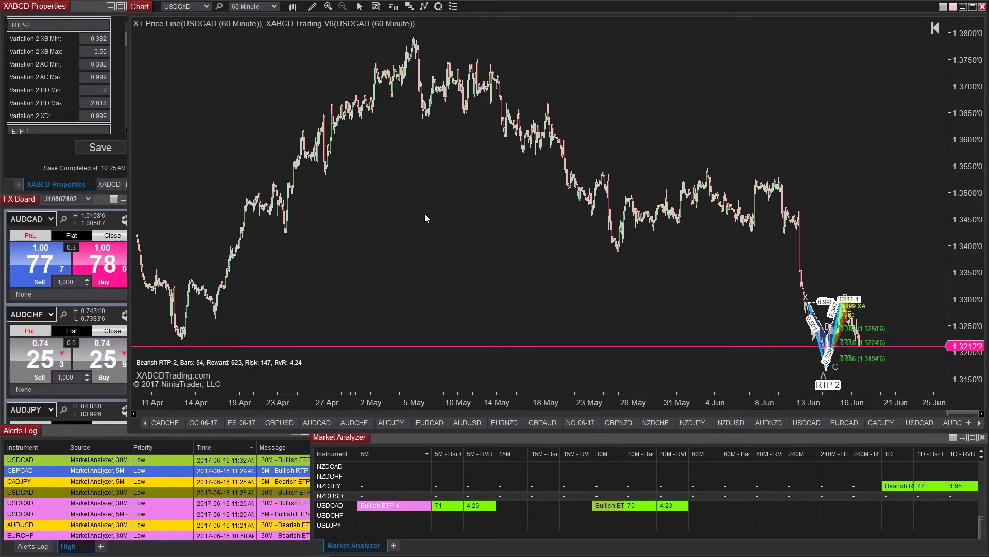
scroll(484, 226, down, 3)
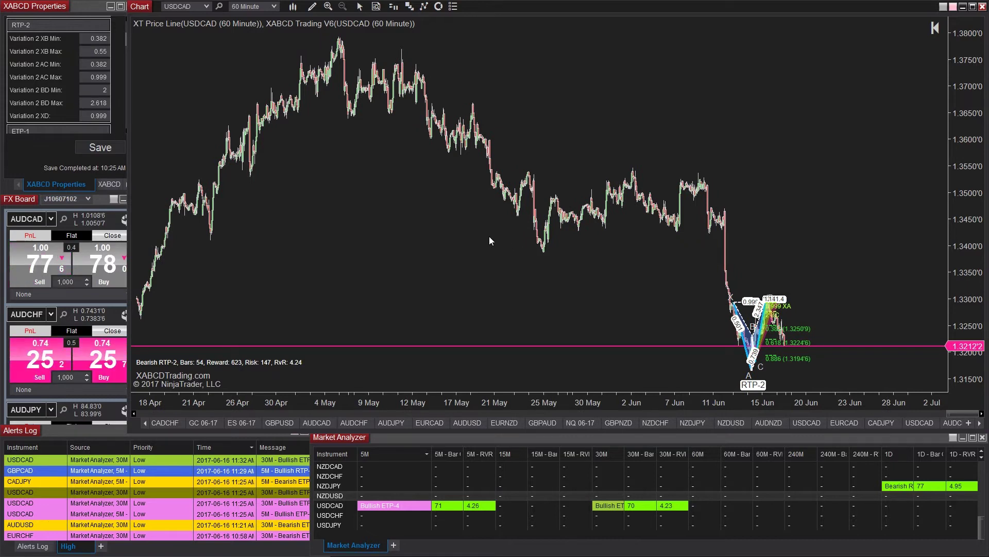
scroll(489, 237, up, 3)
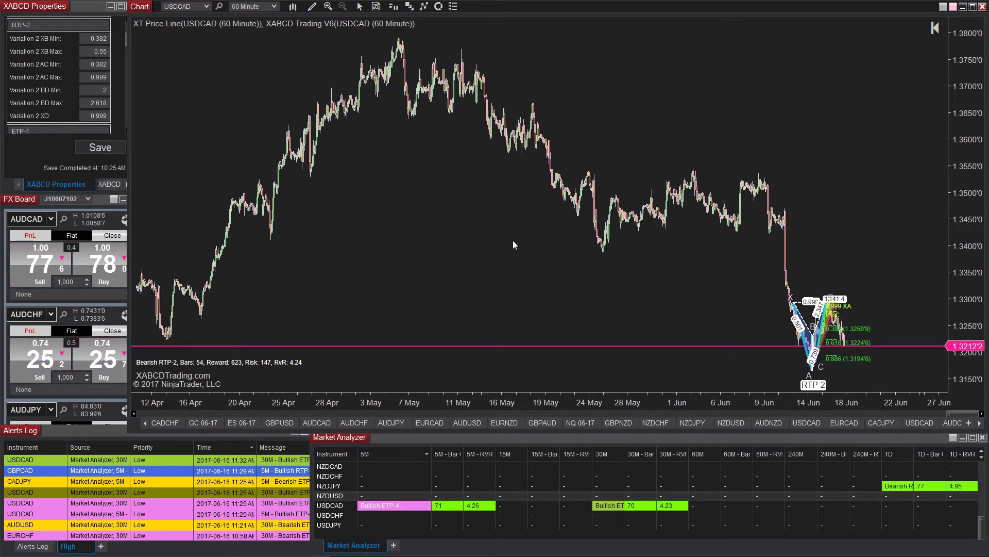
- In XABCD Trading V6 settings, uncheck Display only the last pattern and set Max look-back bars to 2000
right_click(407, 154)
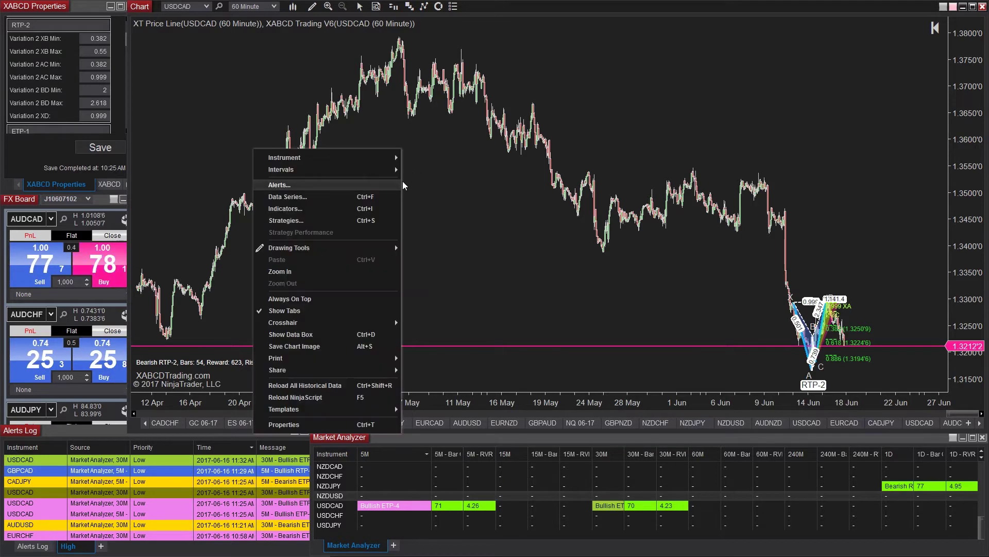
click(346, 208)
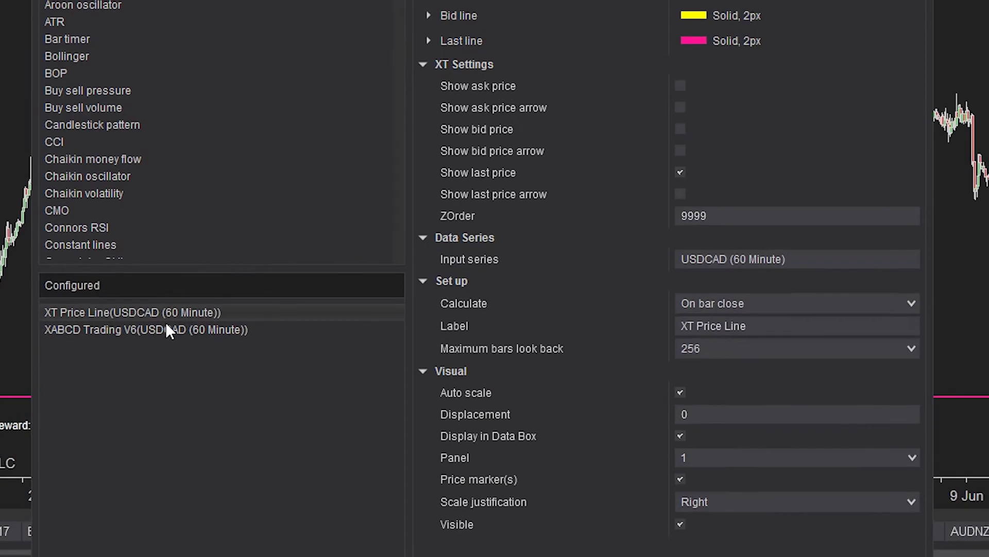
click(167, 329)
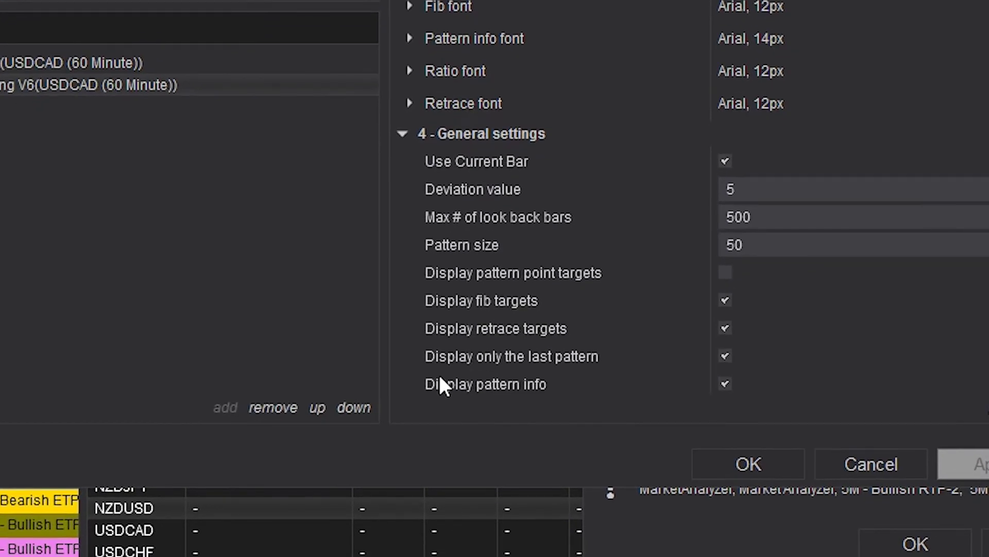
click(726, 355)
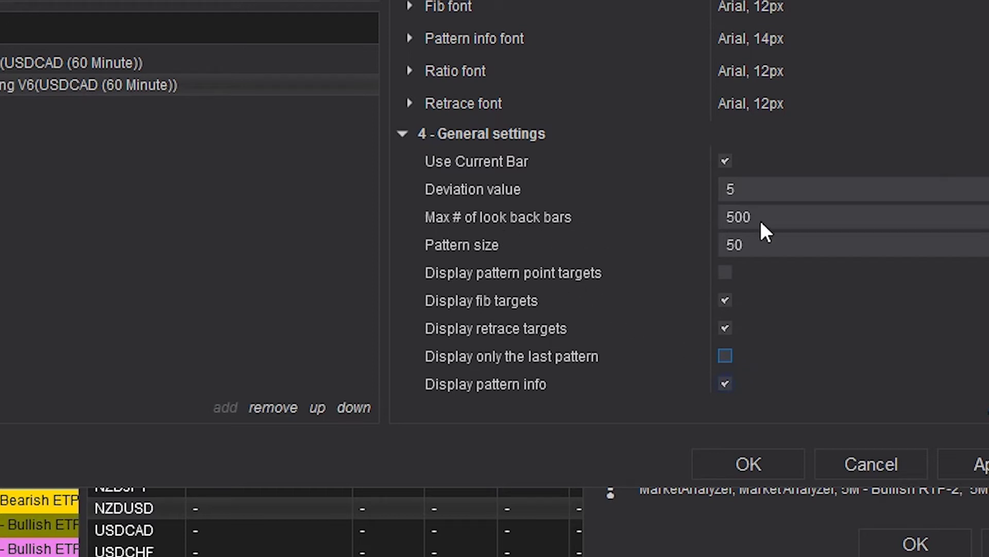
click(734, 219)
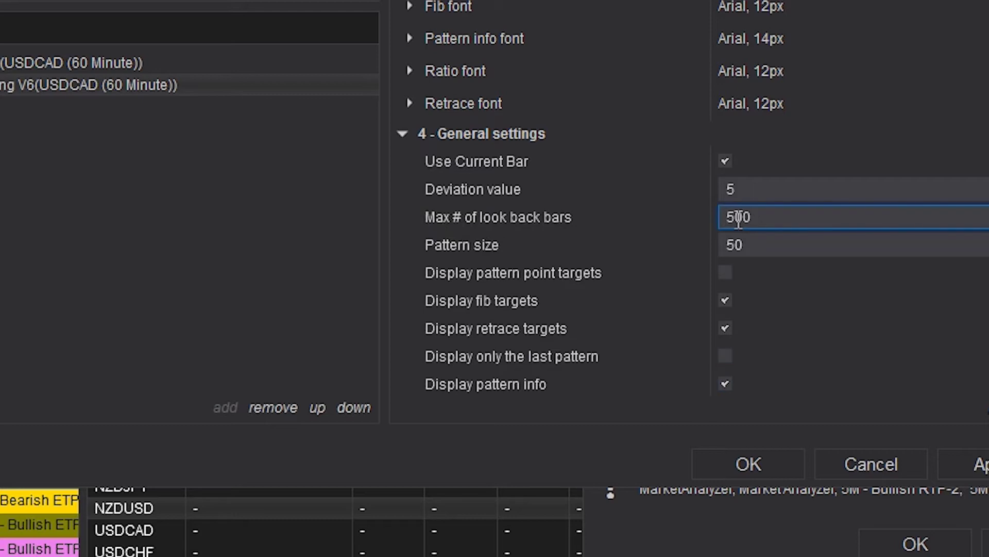
click(733, 227)
text(1)
key(Delete)
text(0)
key(BackSpace)
text(2000)
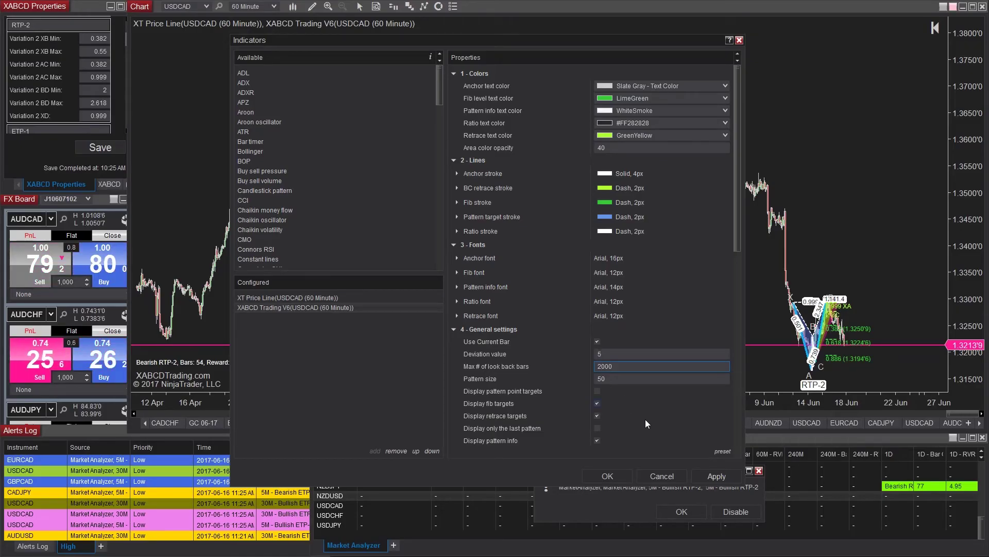
click(616, 472)
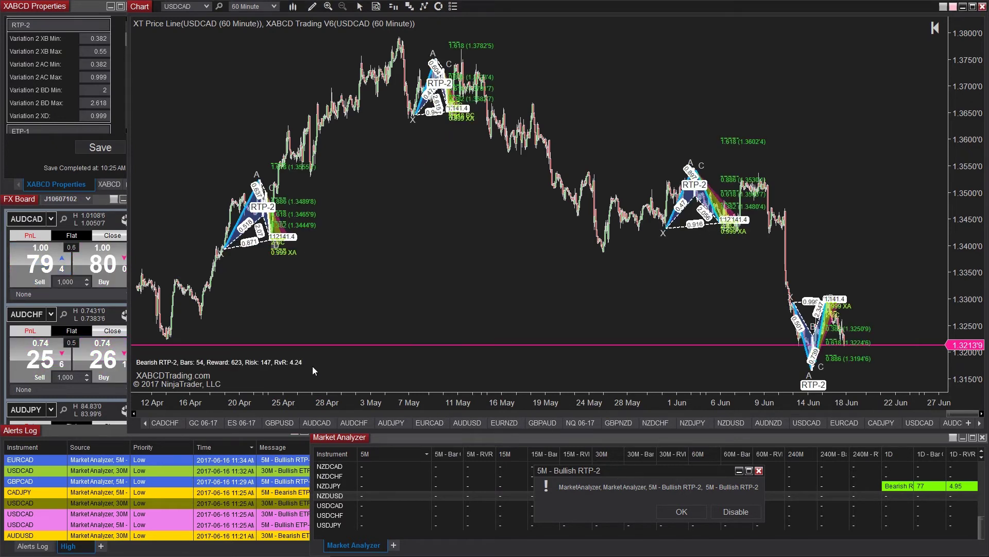
- Compress the chart to show RTP-2 patterns from April to mid-June, then focus the chart window
drag(335, 401, 385, 361)
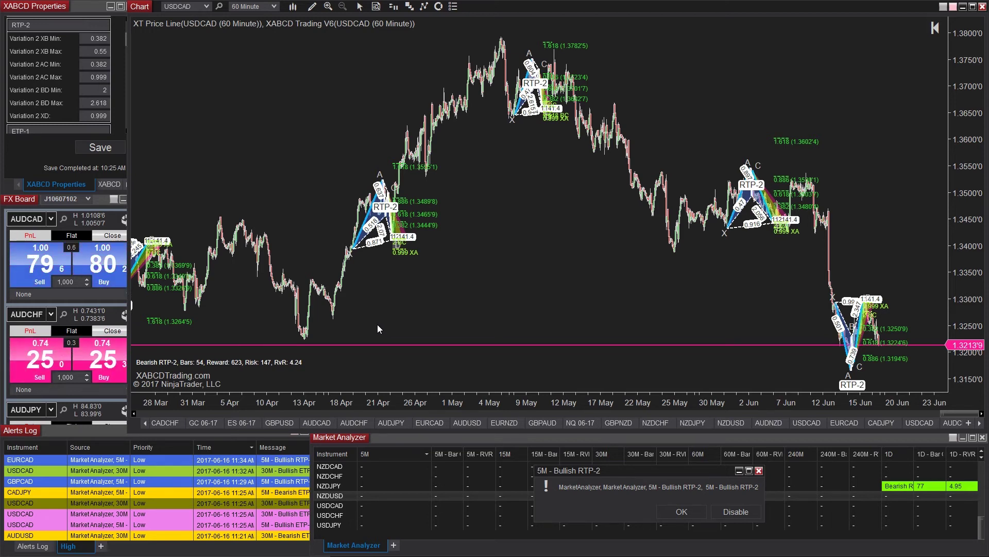
click(60, 29)
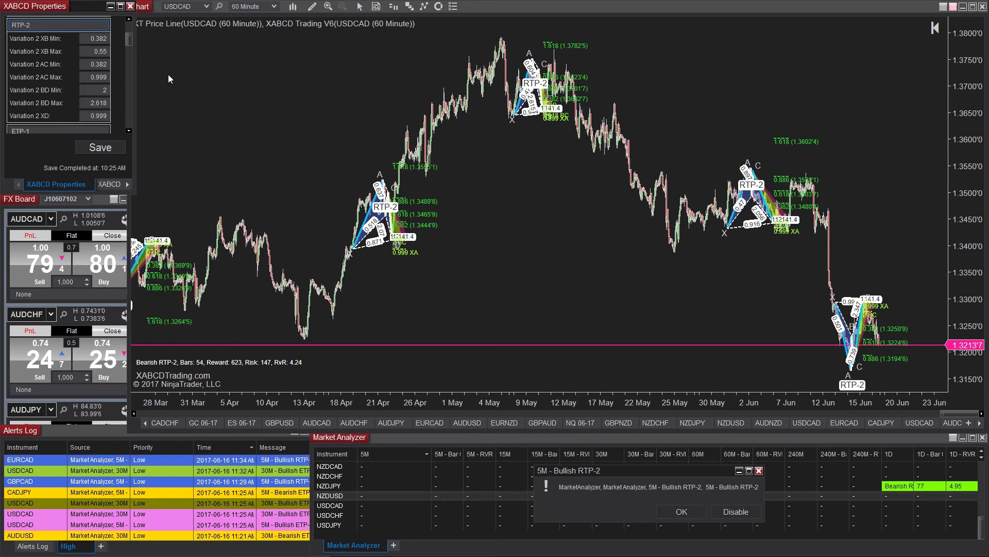
click(241, 138)
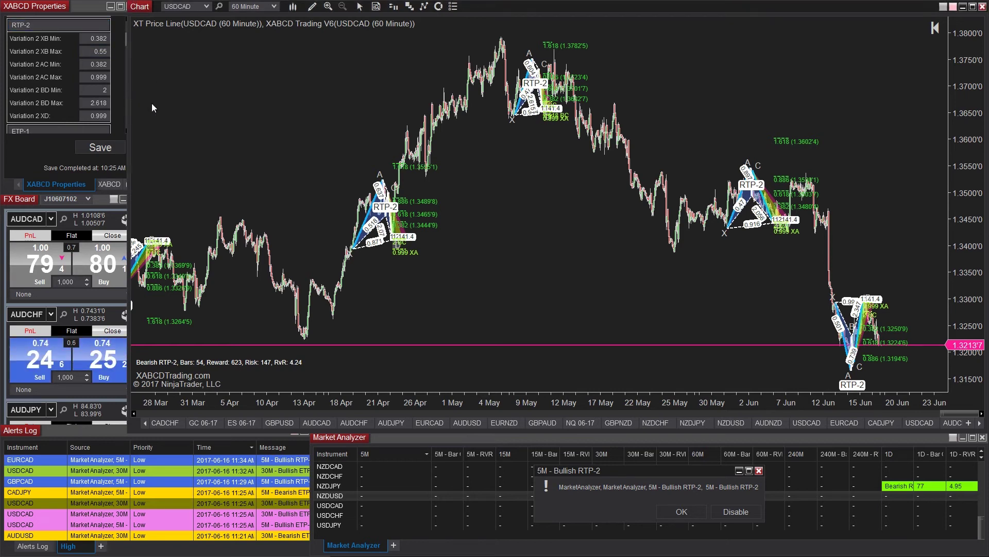
- Enable Variation 3 under 5 - Pattern On/Off in the XABCD indicator and apply it
key(ctrl+i)
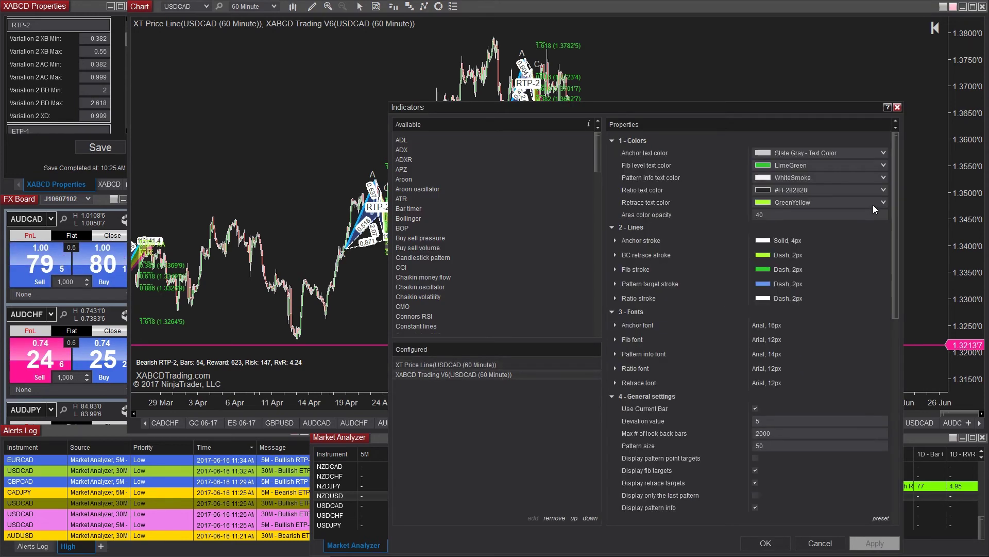
drag(898, 187, 888, 293)
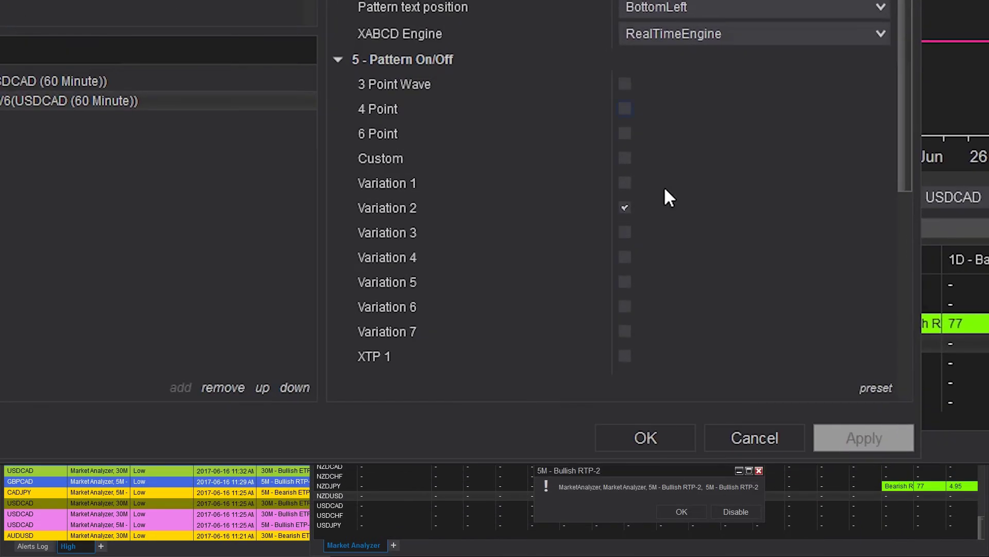
click(625, 232)
click(855, 443)
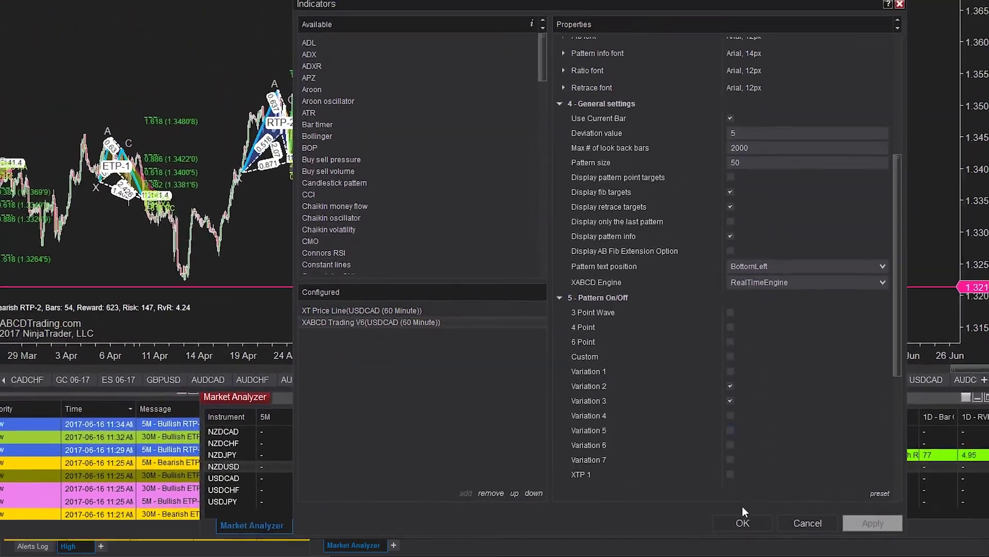
click(720, 504)
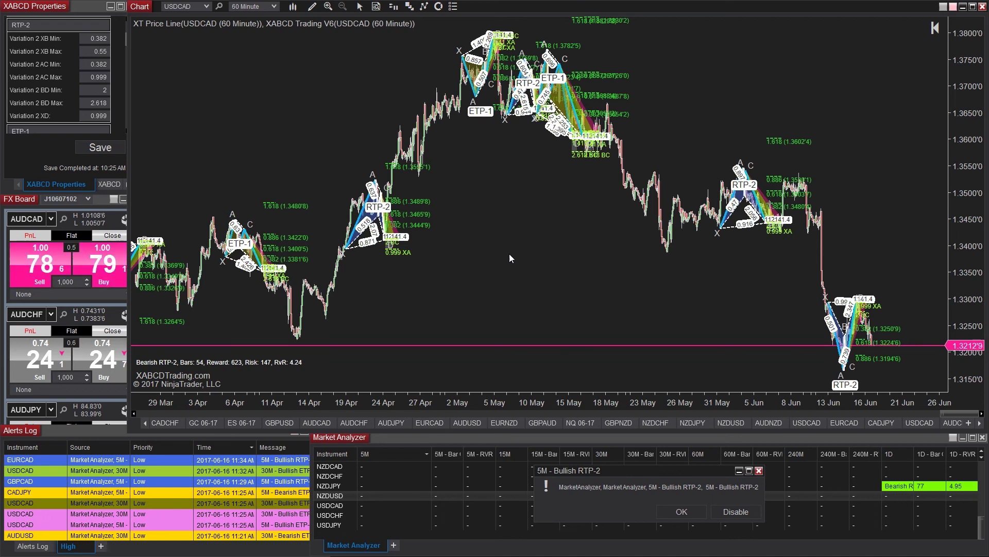
- Set XABCD Trading V6 back to 500 look-back bars with Display only the last pattern checked
right_click(350, 131)
click(330, 191)
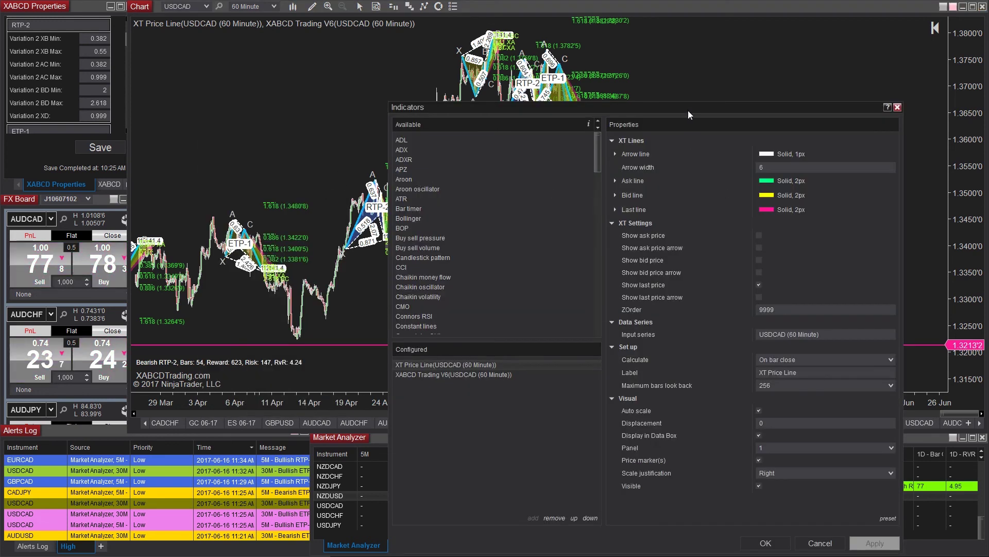
drag(688, 109, 489, 57)
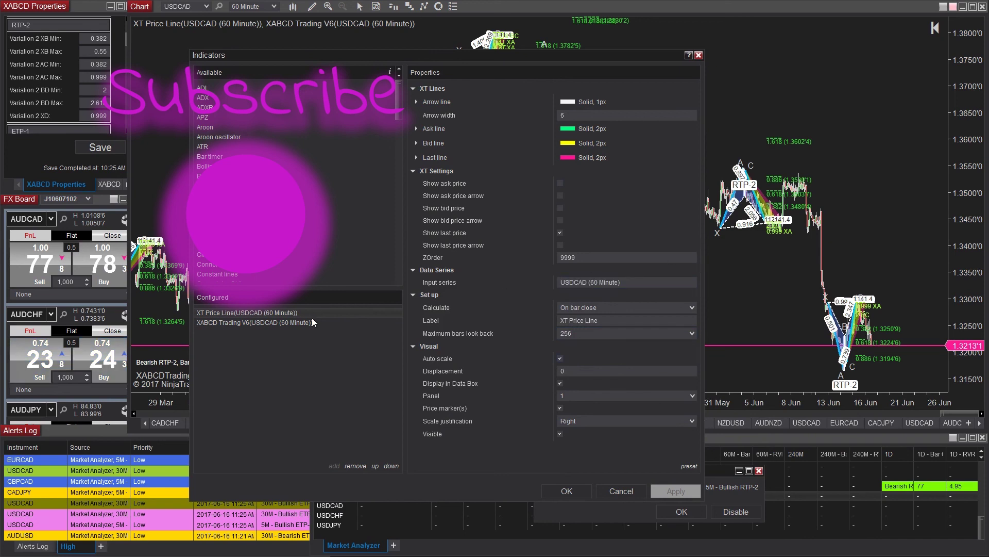
key(Down)
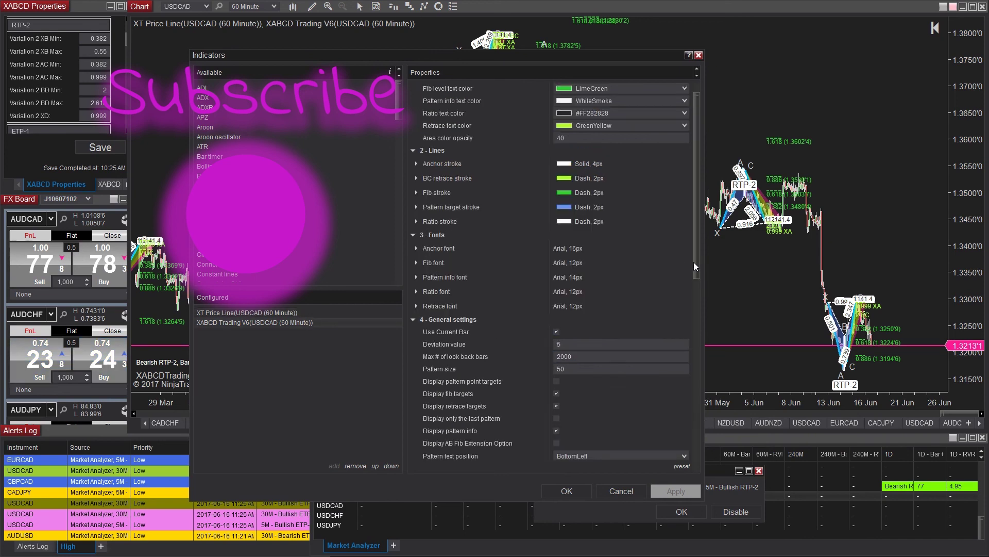
double_click(594, 353)
text(500)
click(557, 419)
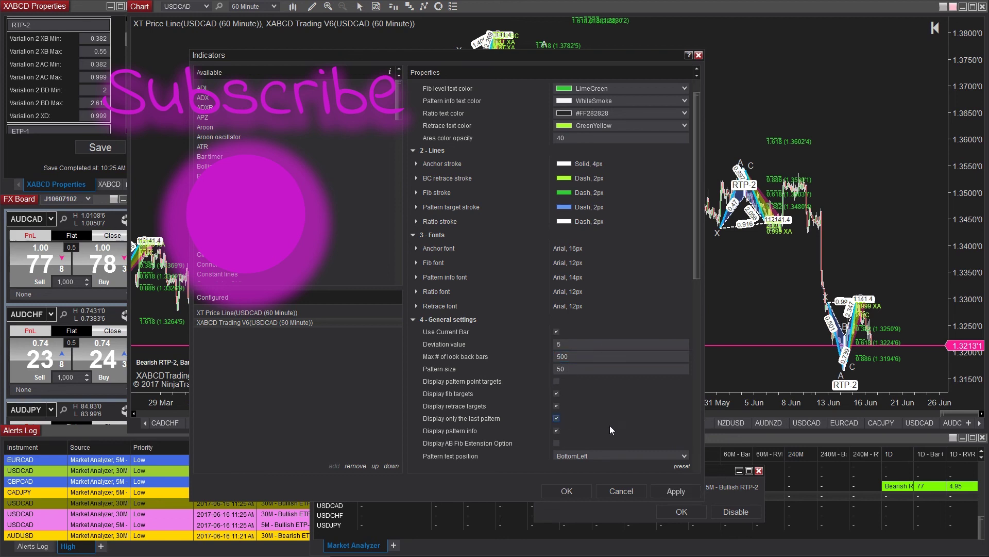
click(577, 487)
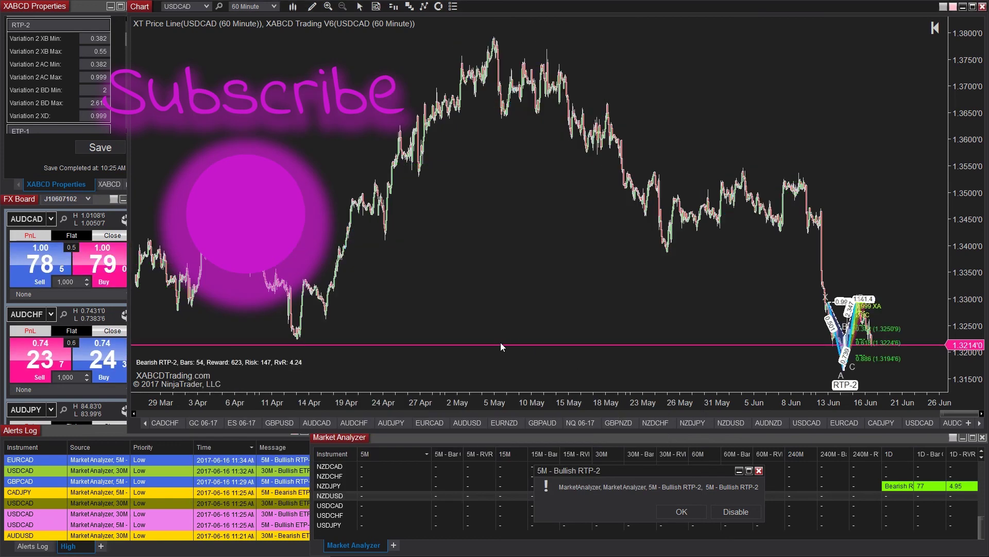